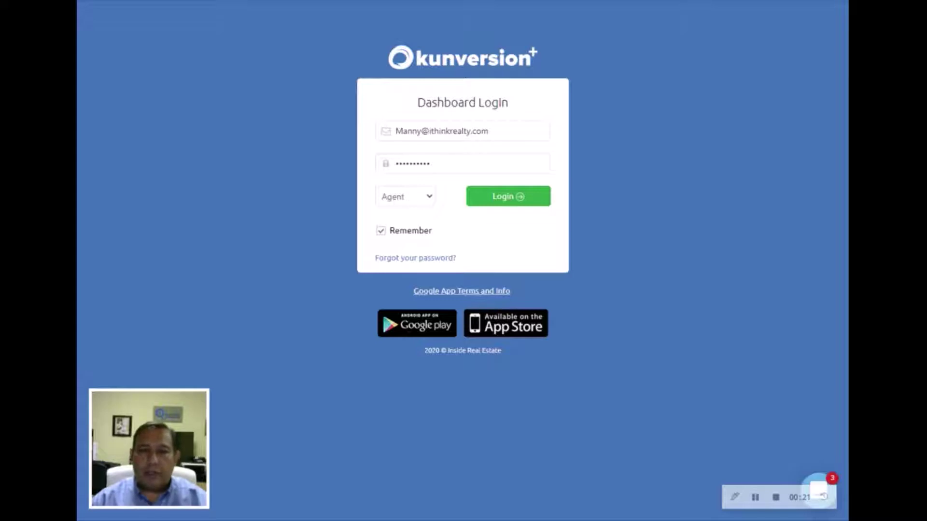
# Log in to the Kunversion dashboard as an agent using the saved credentials.
pyautogui.click(510, 205)
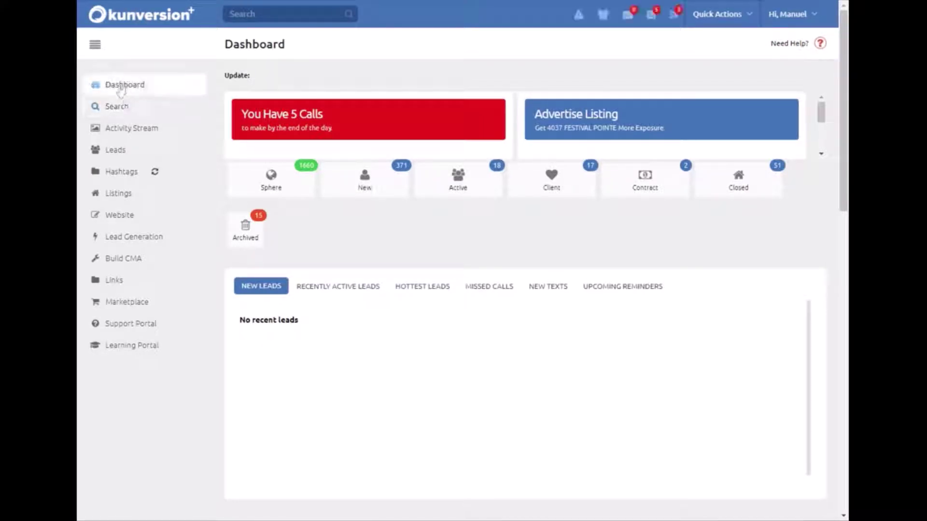
# Expand the Lead Generation section in the dashboard sidebar.
pyautogui.click(117, 241)
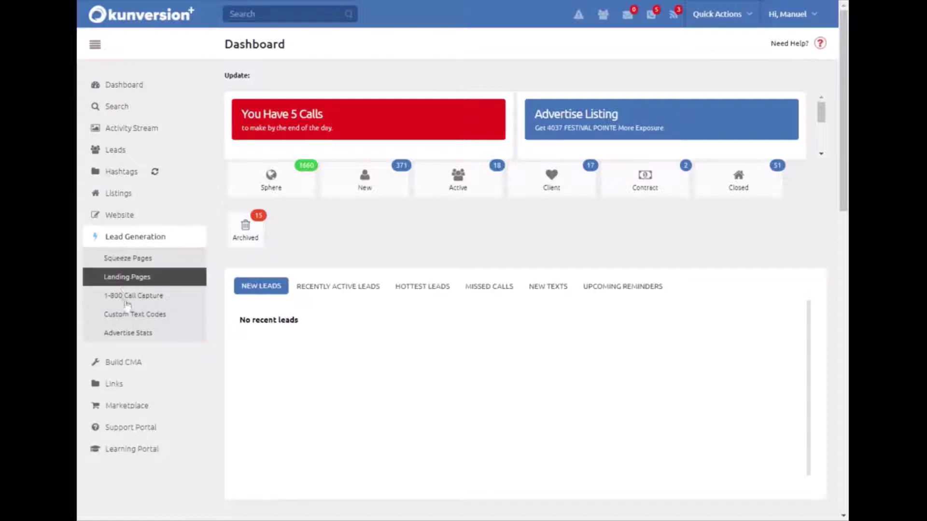
# Go to Squeeze Pages and scroll down to the Buyer/Seller Squeeze Page Builder.
pyautogui.click(128, 265)
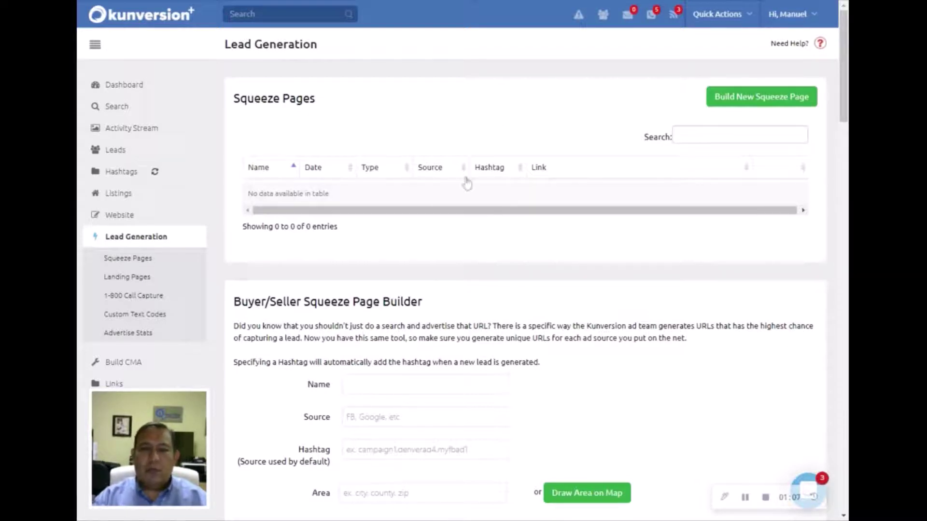
pyautogui.scroll(-3, 465, 182)
pyautogui.scroll(-1, 392, 231)
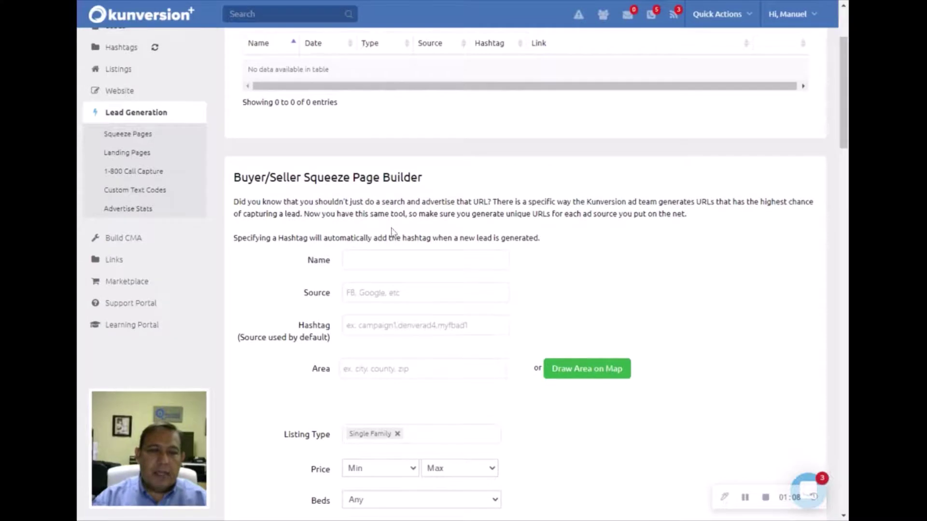
# Name the squeeze page 'Winter Haven Homes For Sale'.
pyautogui.scroll(-1, 393, 232)
pyautogui.click(386, 203)
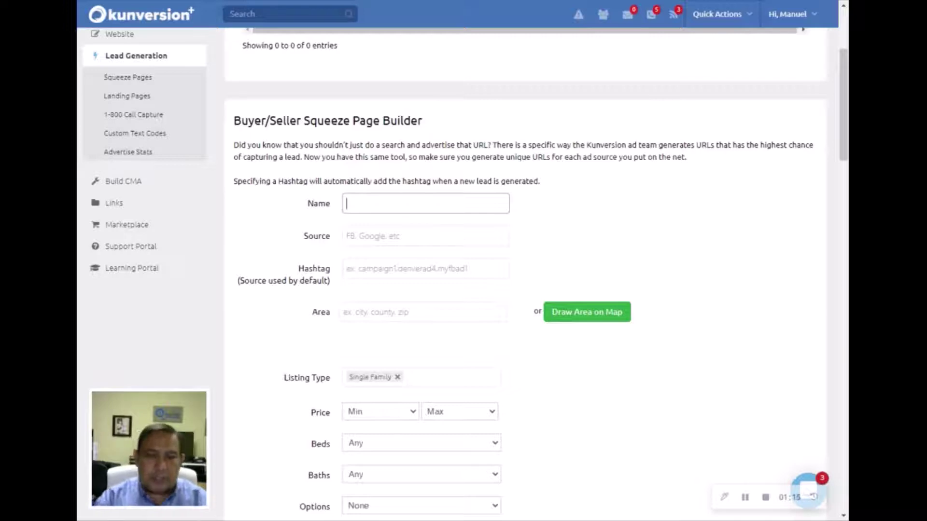
pyautogui.write('Winter ')
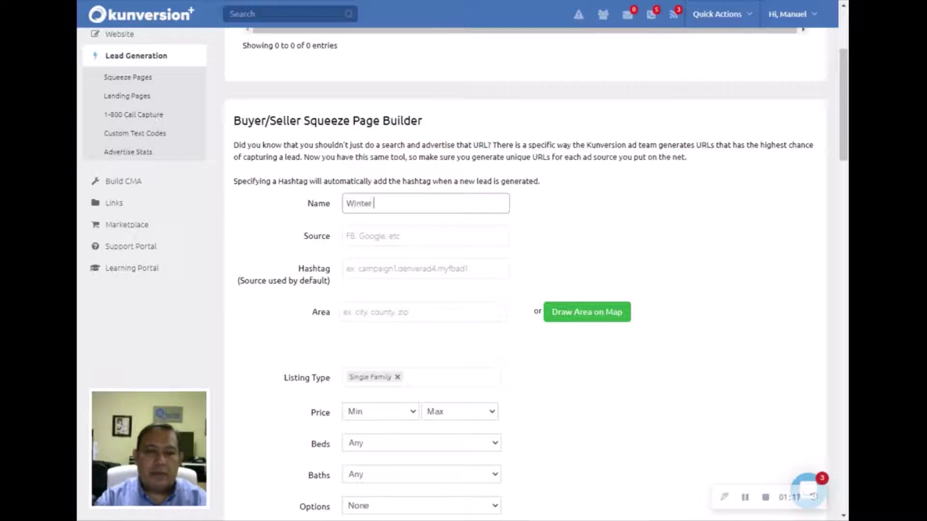
pyautogui.write('Haven Homes For Sale')
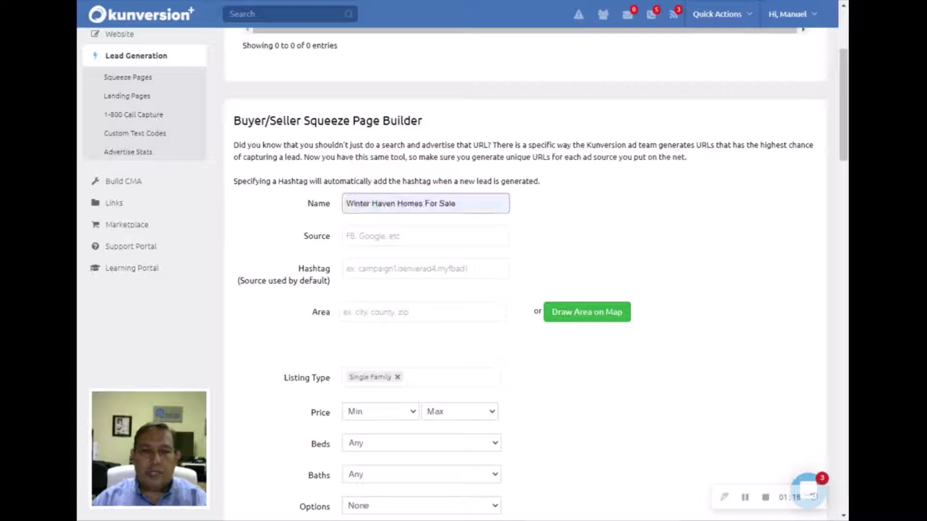
# Enter FB, Google and IG as the lead sources, correcting the typos.
pyautogui.click(425, 236)
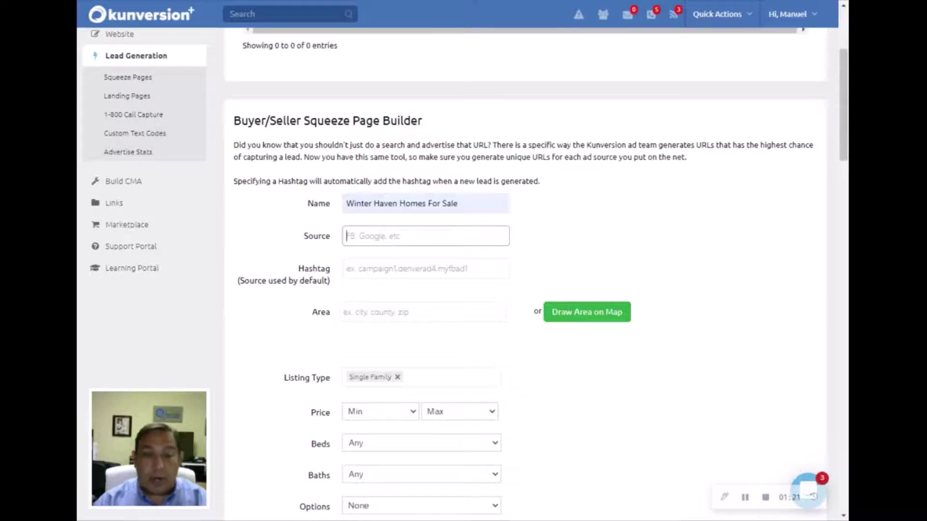
pyautogui.write('FB. Google')
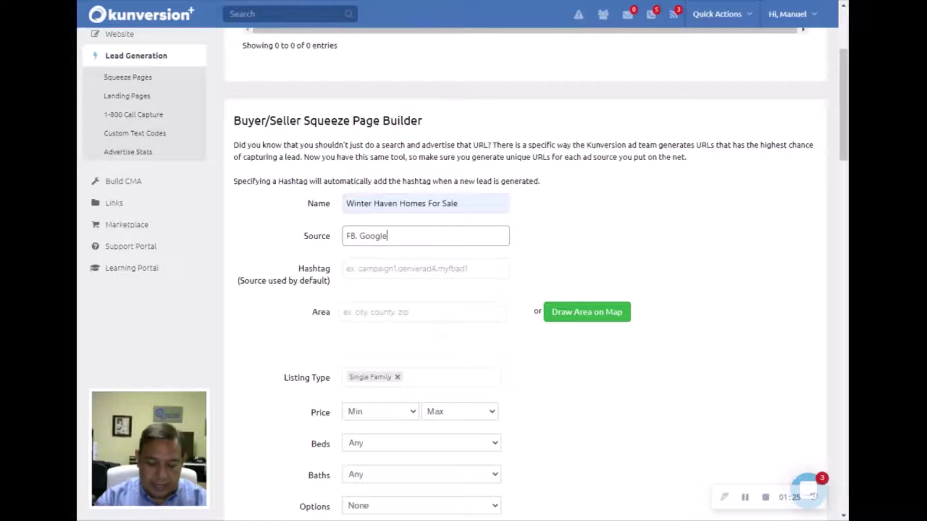
pyautogui.write(', E')
pyautogui.press('BackSpace')
pyautogui.press('BackSpace')
pyautogui.press('BackSpace')
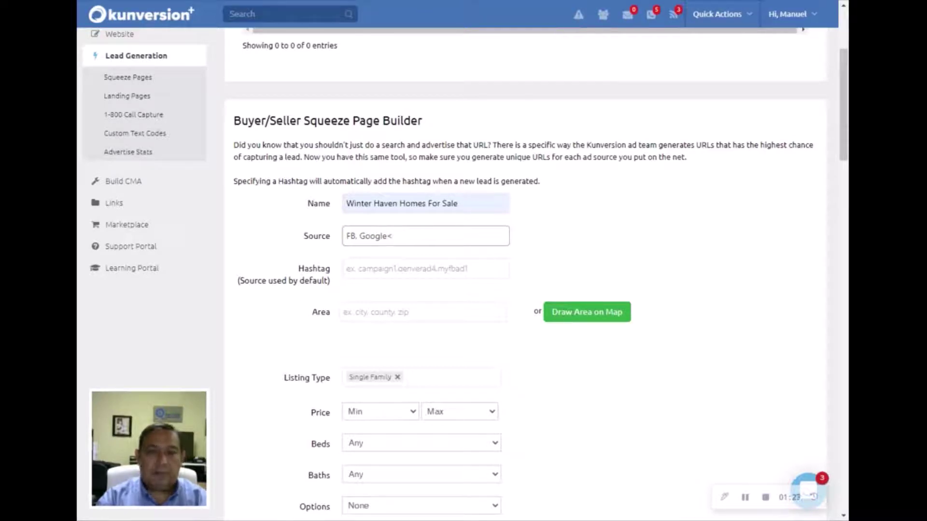
pyautogui.write(',IG')
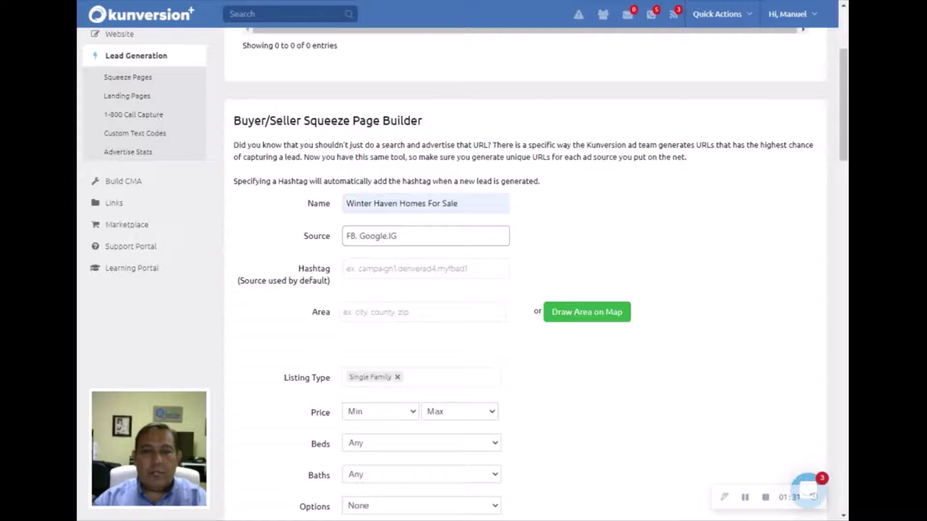
pyautogui.click(390, 235)
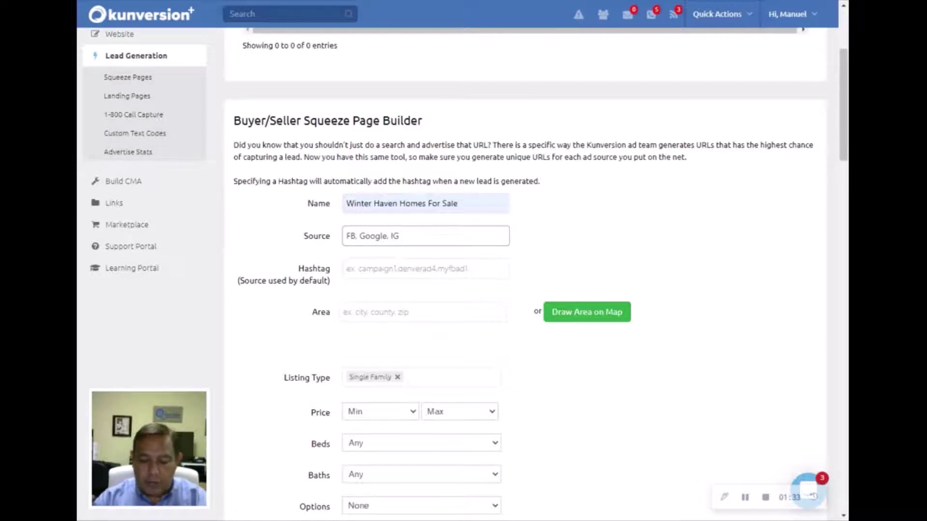
pyautogui.press('BackSpace')
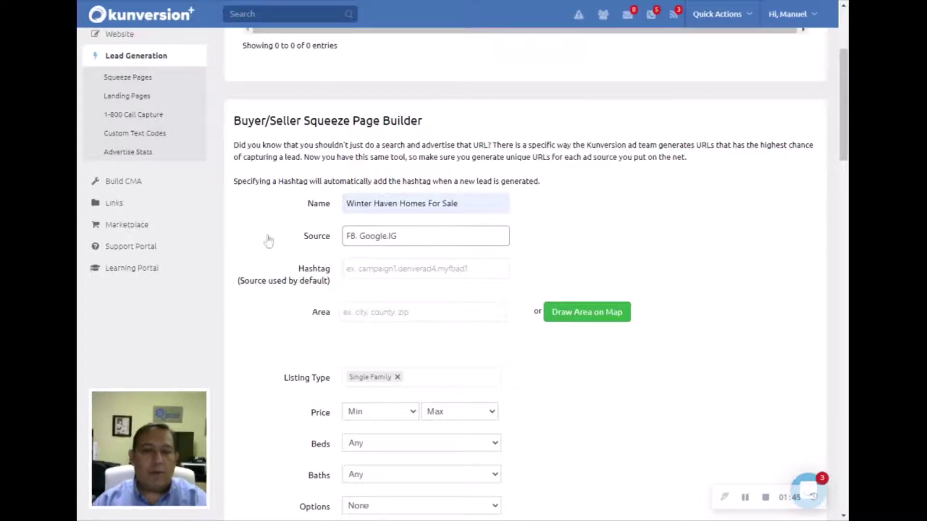
# Enter the hashtag #WHHomesforSale for the squeeze page.
pyautogui.click(346, 268)
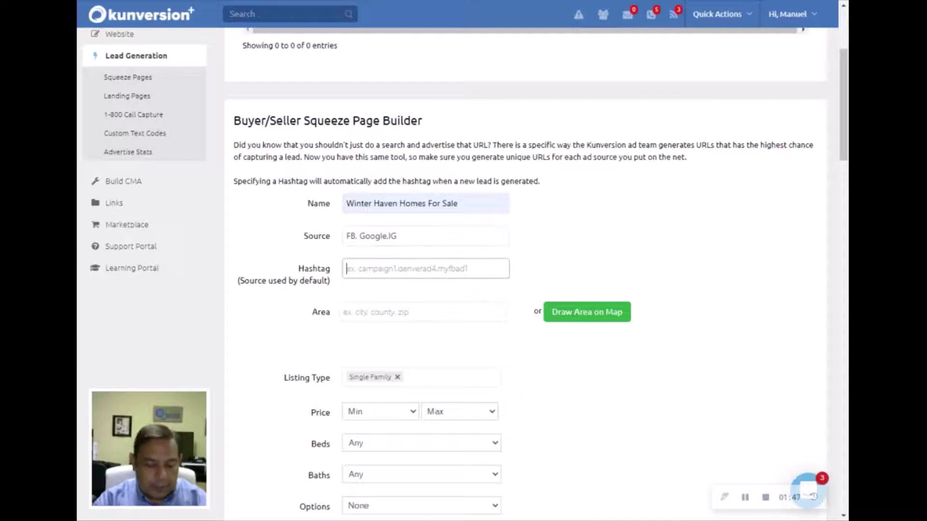
pyautogui.write('#')
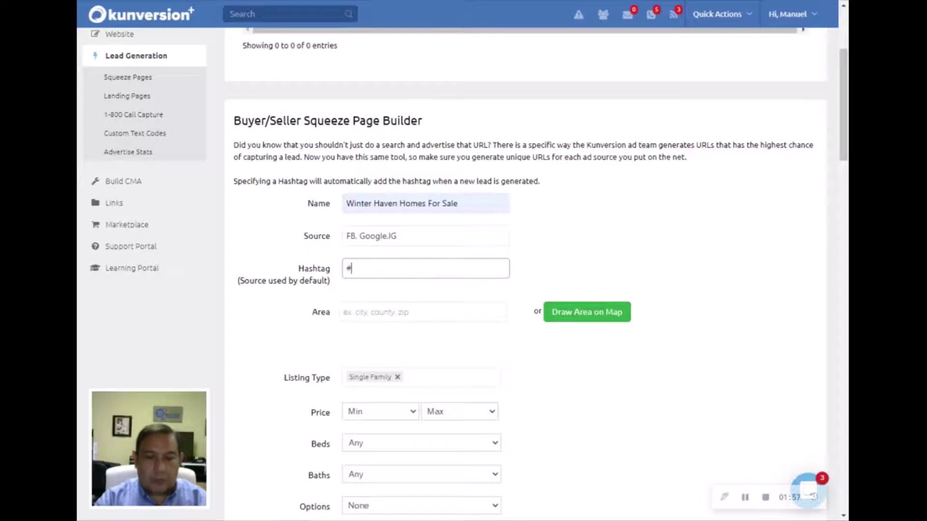
pyautogui.write('WH')
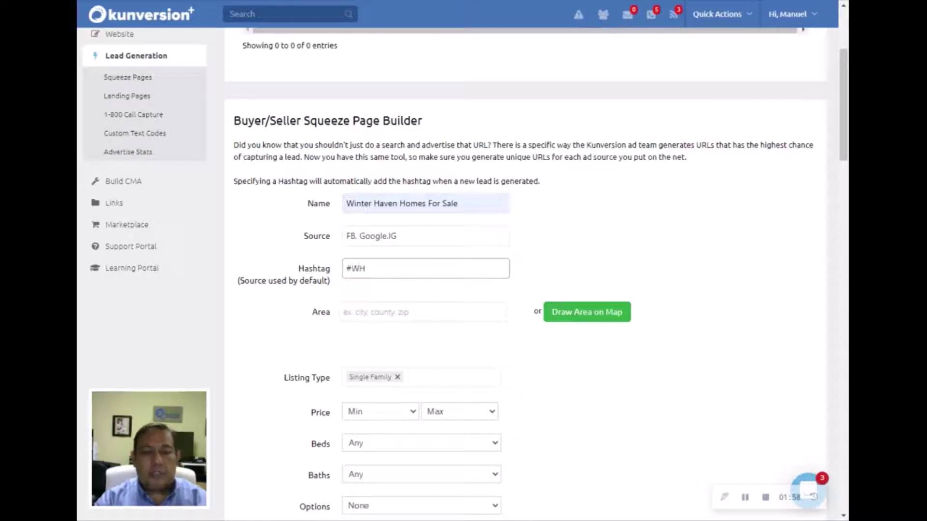
pyautogui.write('Homesfor')
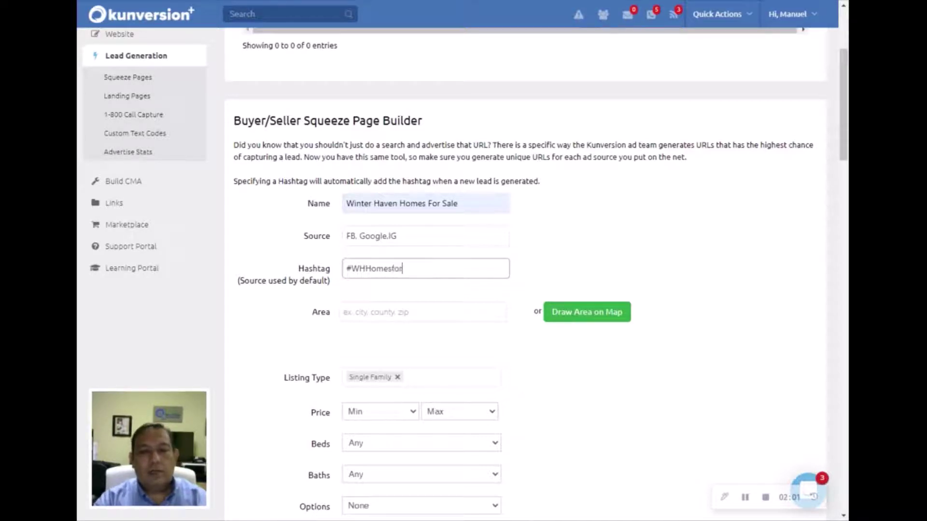
pyautogui.write('Sale')
pyautogui.press('Tab')
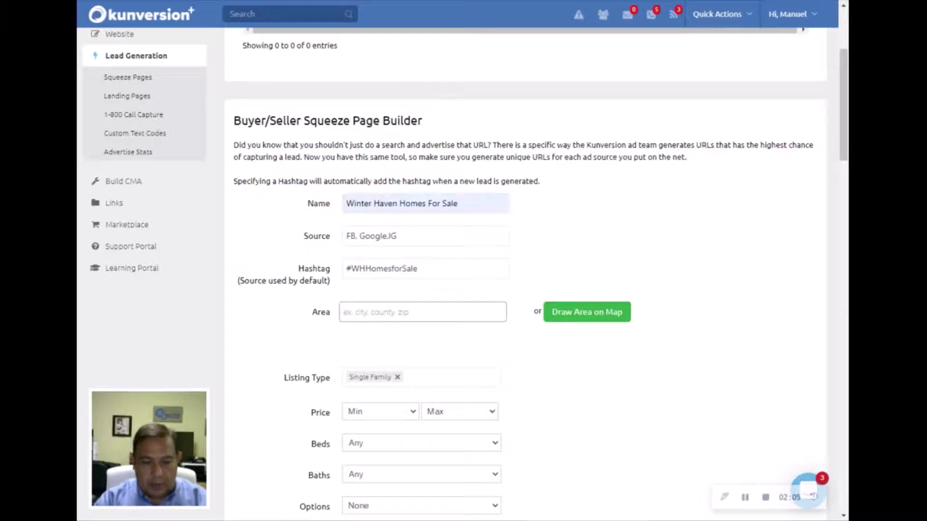
# Retype the Area entry as capitalised 'Winter Haven' with no trailing space.
pyautogui.write('winter ')
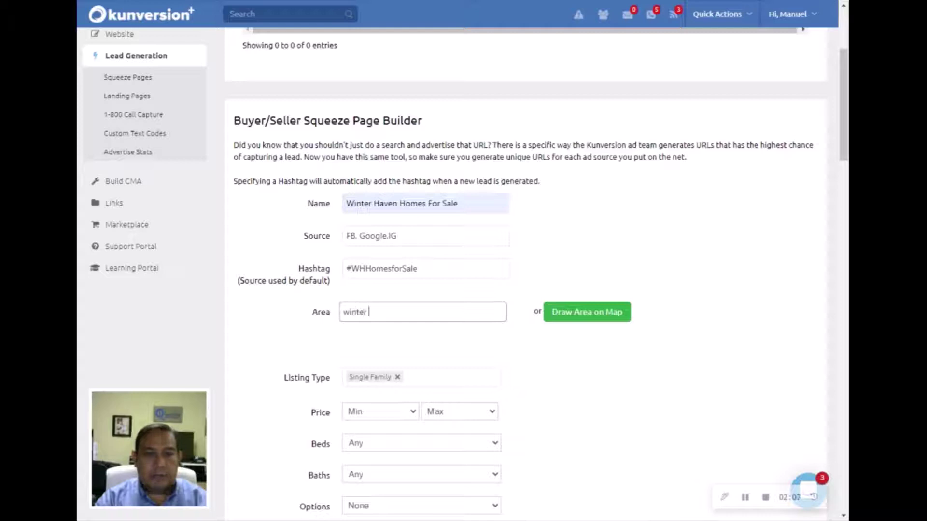
pyautogui.write('haven')
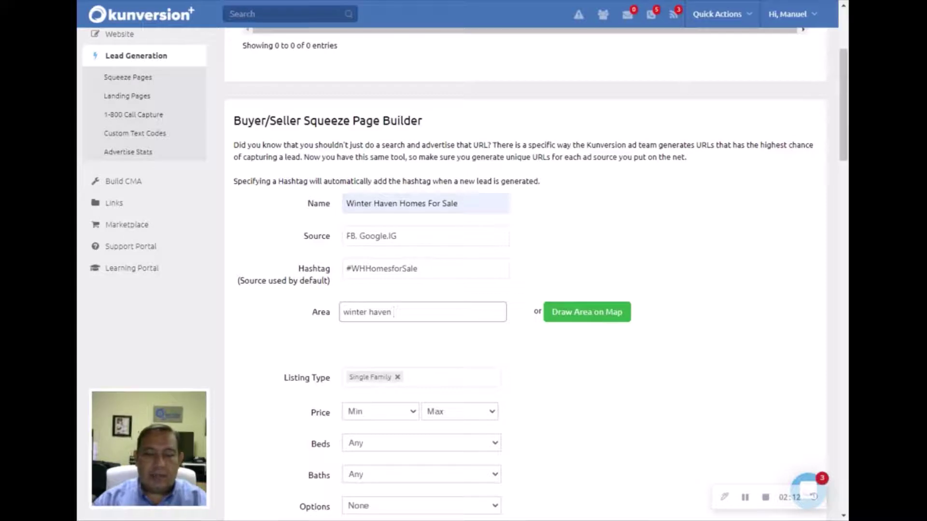
pyautogui.press('BackSpace')
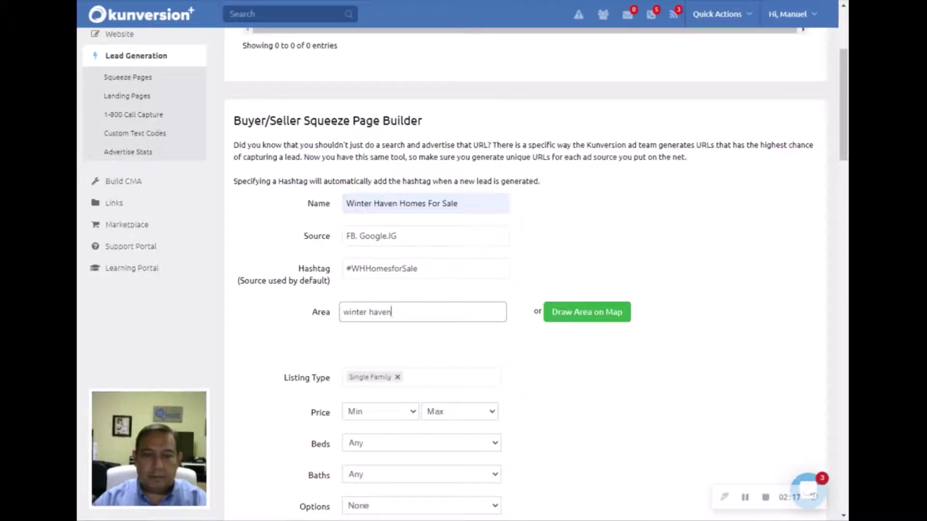
pyautogui.hotkey('ctrl', 'a')
pyautogui.write('Wi')
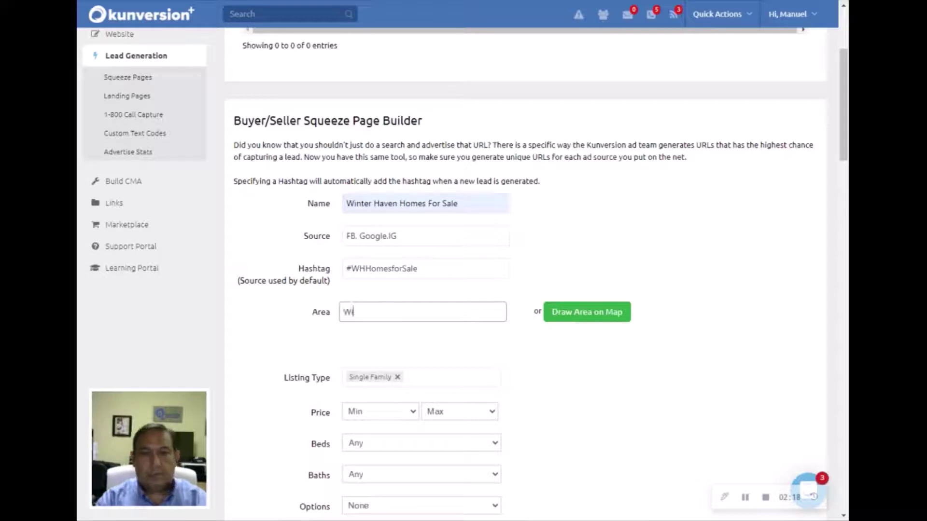
pyautogui.write('nter Haven')
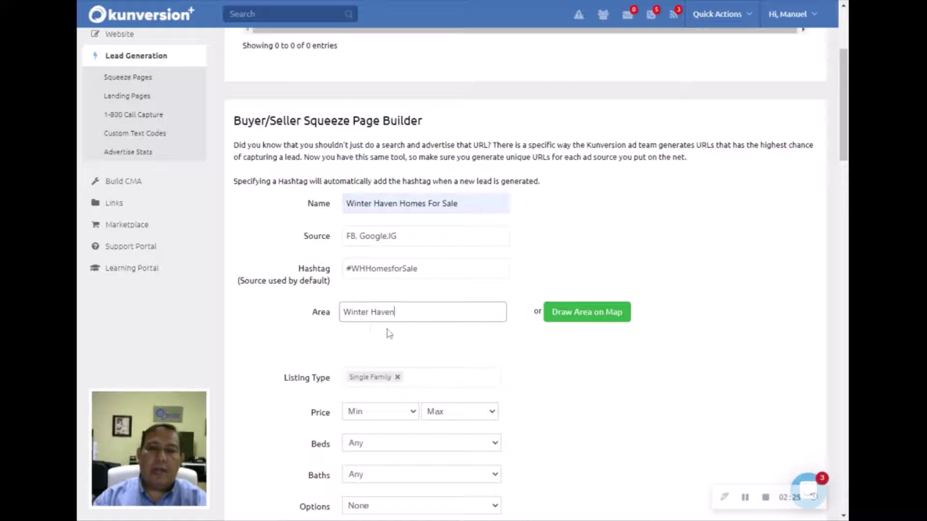
pyautogui.scroll(-2, 413, 329)
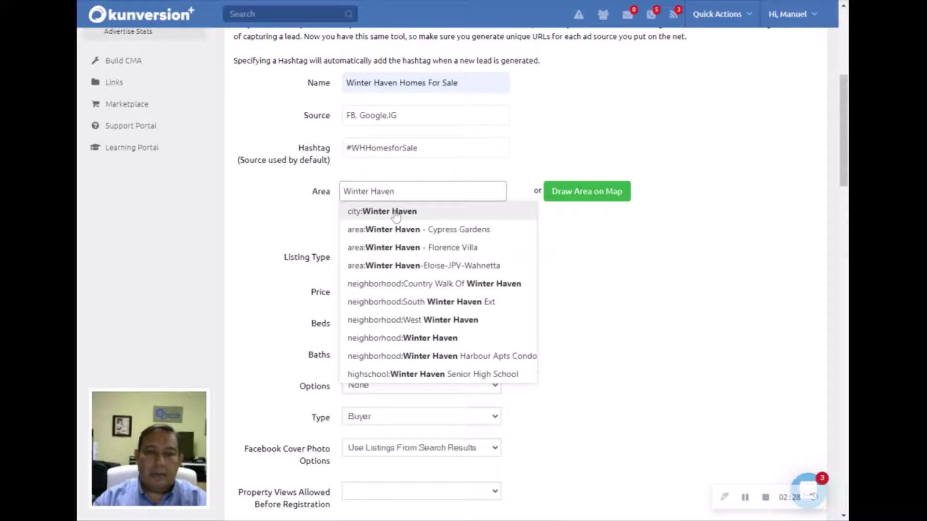
# Pick the 'city:Winter Haven' suggestion as the squeeze page area.
pyautogui.click(395, 212)
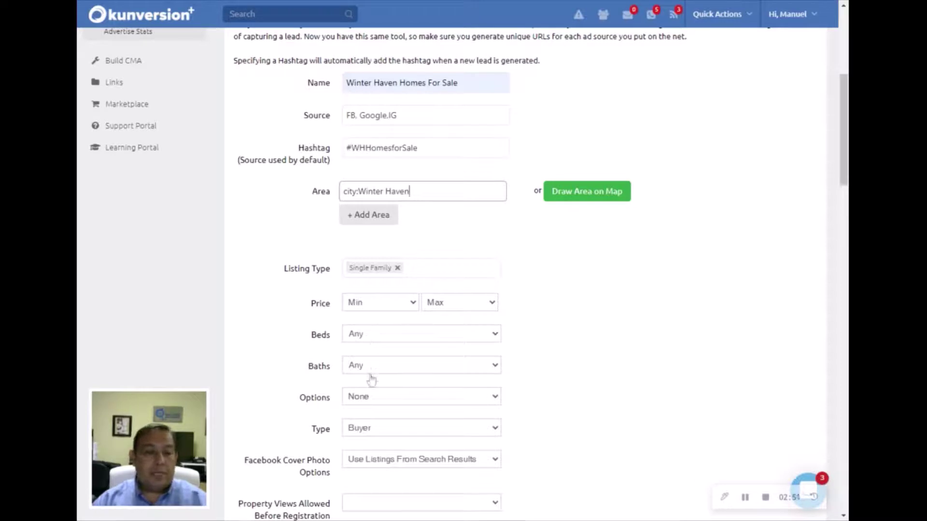
pyautogui.click(404, 408)
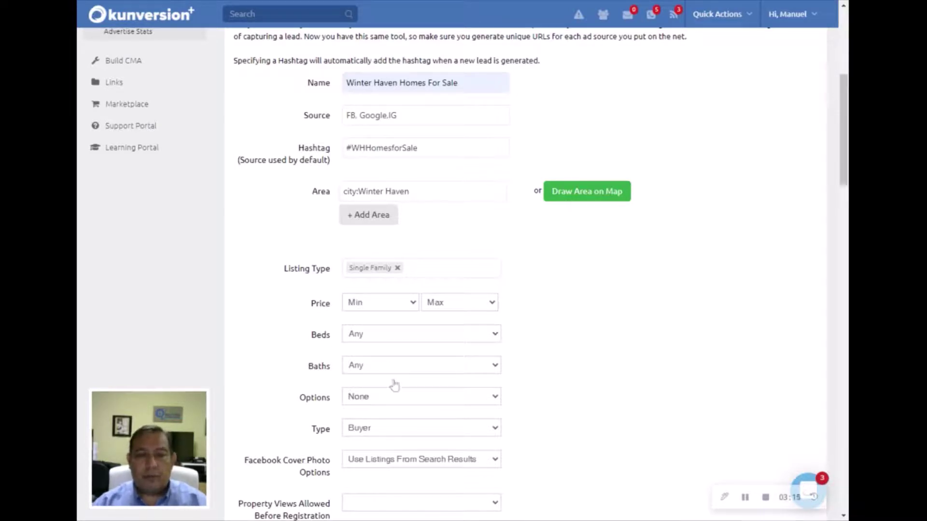
# Set Property Views Allowed Before Registration to 3.
pyautogui.scroll(-3, 382, 358)
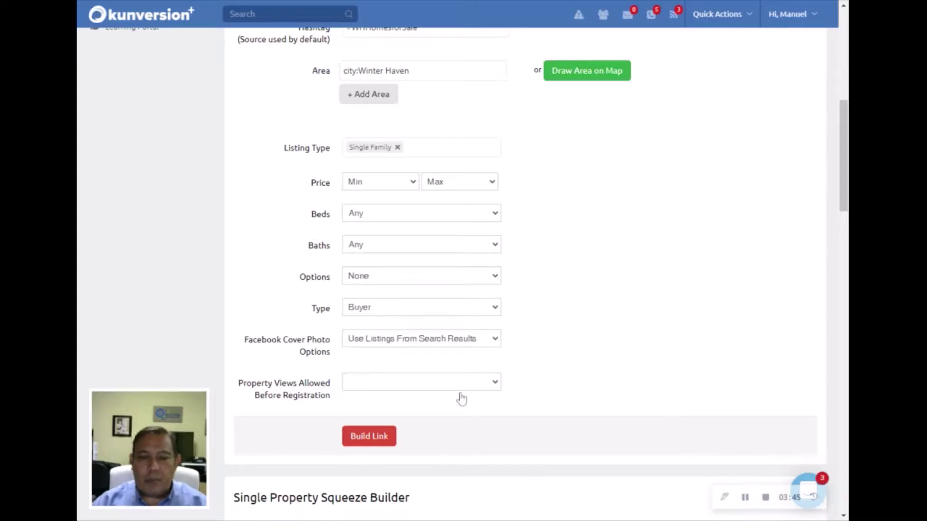
pyautogui.click(462, 398)
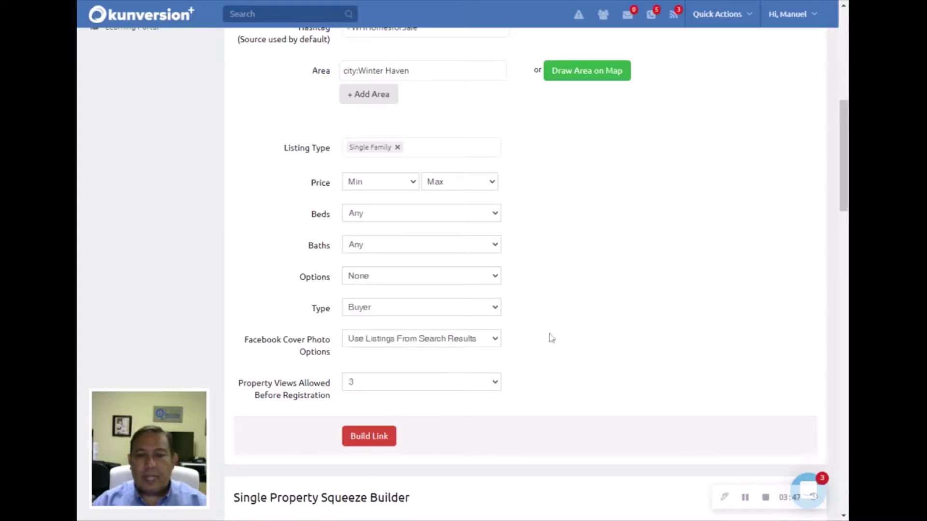
pyautogui.scroll(-1, 550, 333)
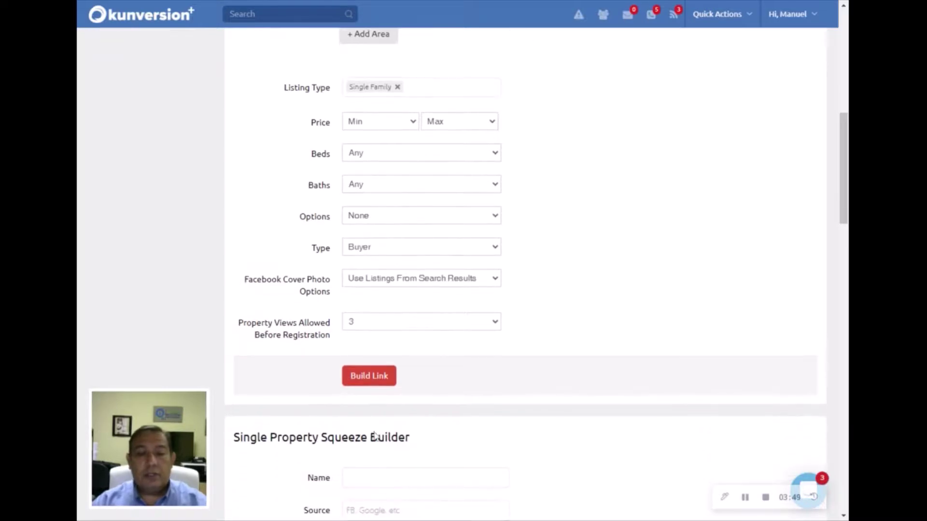
# Build the link, which matches 304 listings, and select the generated URL.
pyautogui.click(373, 382)
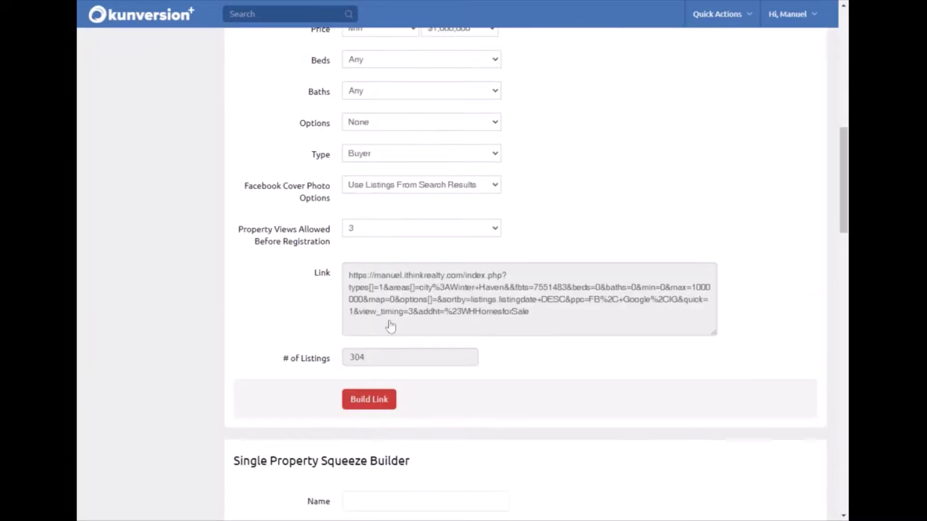
pyautogui.scroll(1, 381, 313)
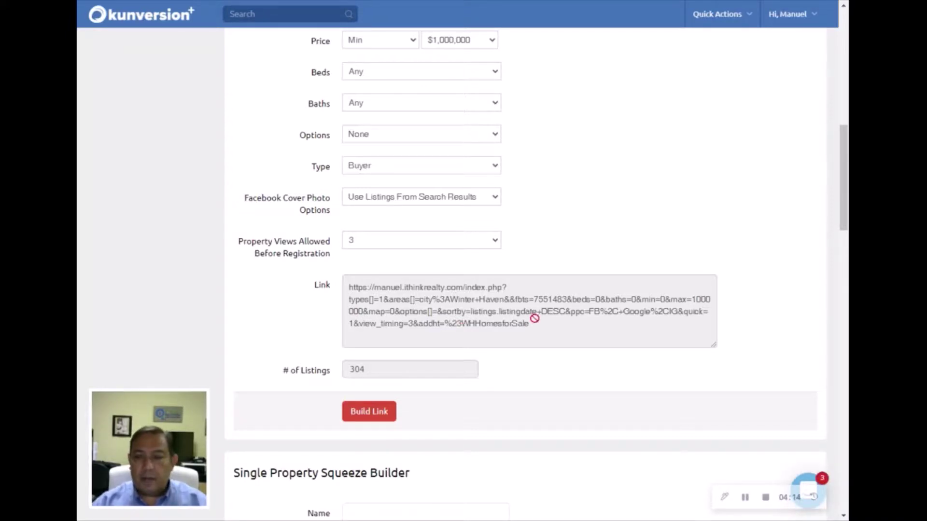
pyautogui.moveTo(532, 324); pyautogui.dragTo(348, 286)
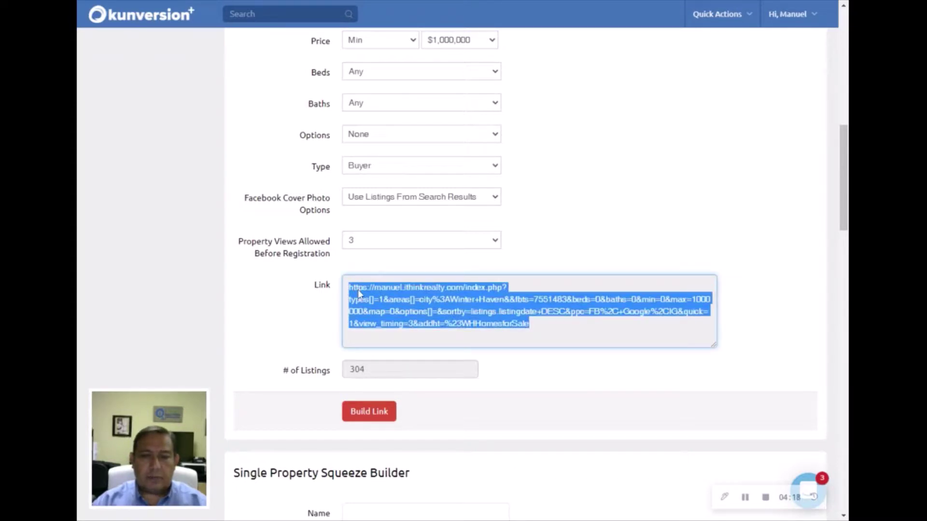
# Open the generated link and browse the 304 Winter Haven listings on the branded page.
pyautogui.hotkey('alt', 'Tab')
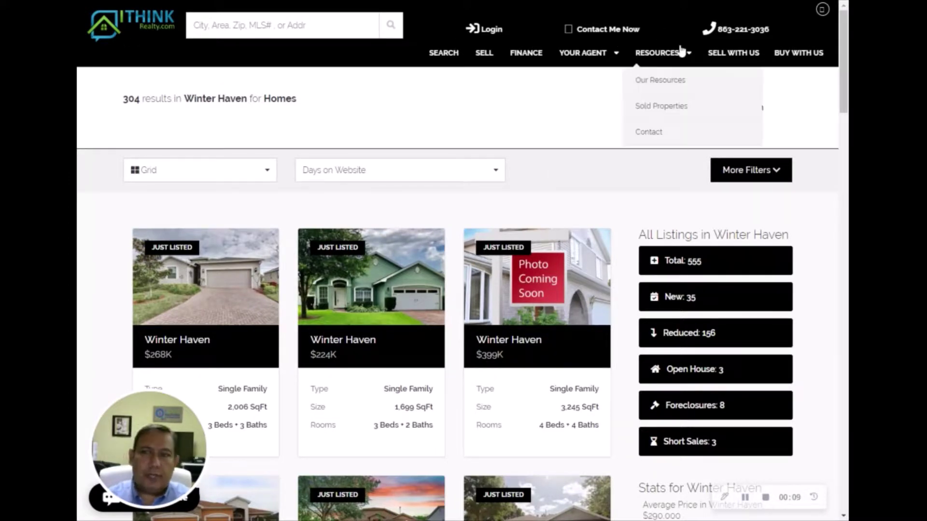
pyautogui.moveTo(585, 248)
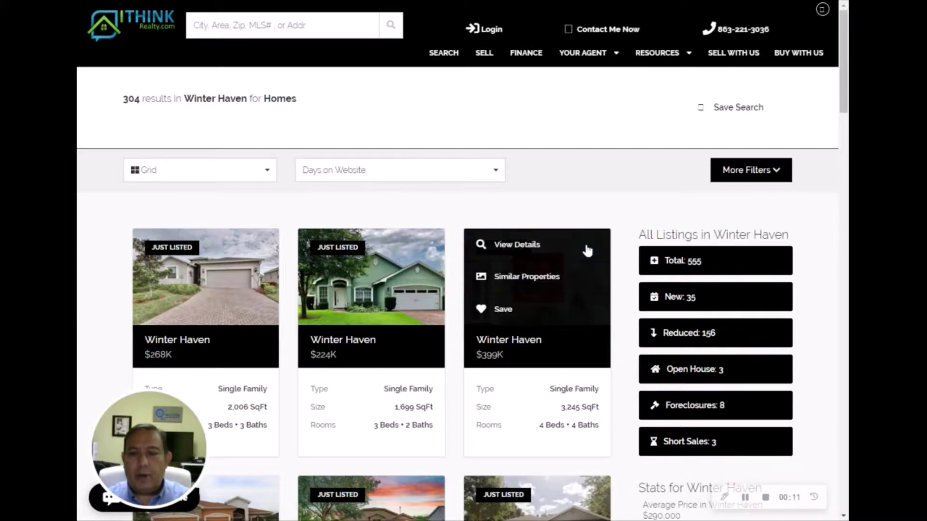
pyautogui.scroll(-1, 586, 250)
pyautogui.scroll(-10, 587, 250)
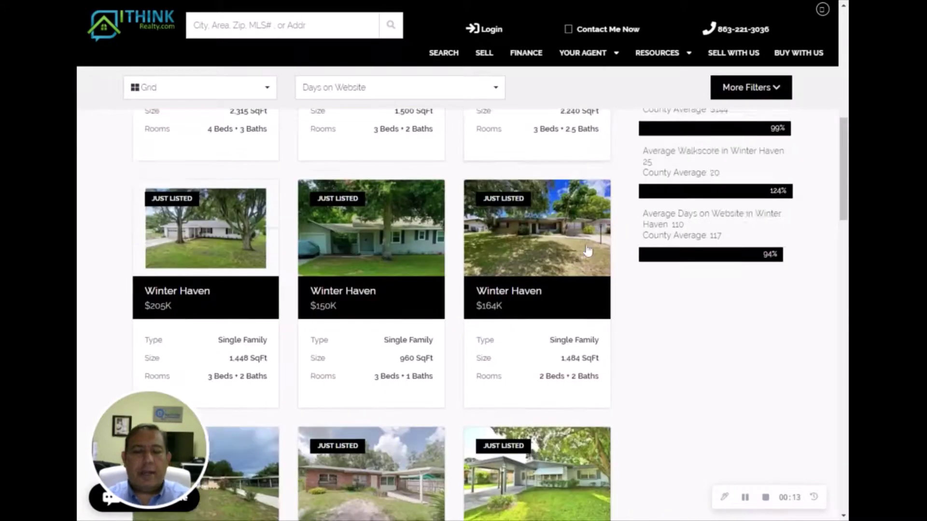
pyautogui.scroll(-3, 587, 252)
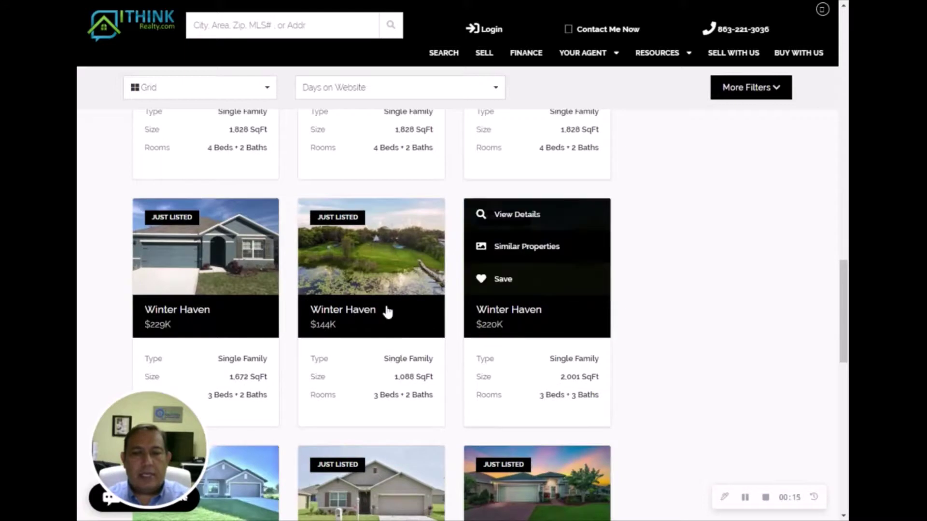
pyautogui.moveTo(316, 339)
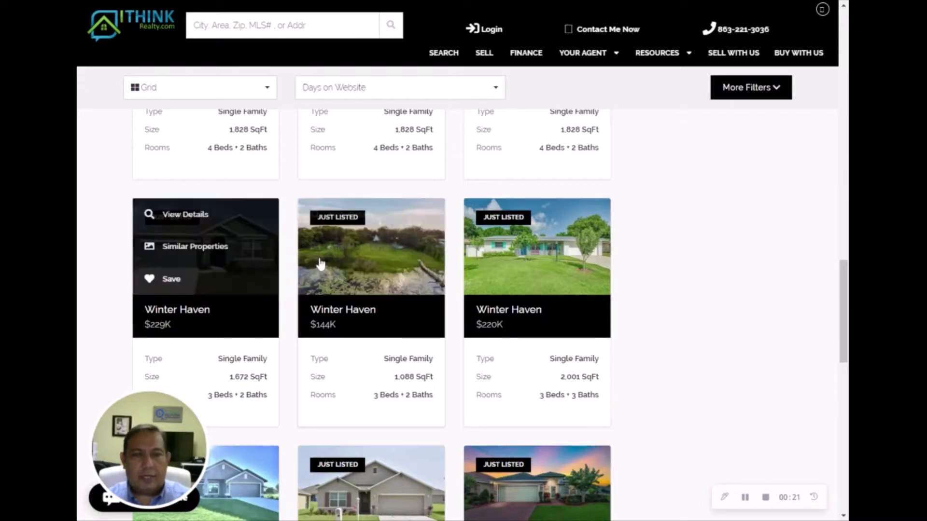
pyautogui.scroll(10, 321, 261)
pyautogui.scroll(10, 321, 263)
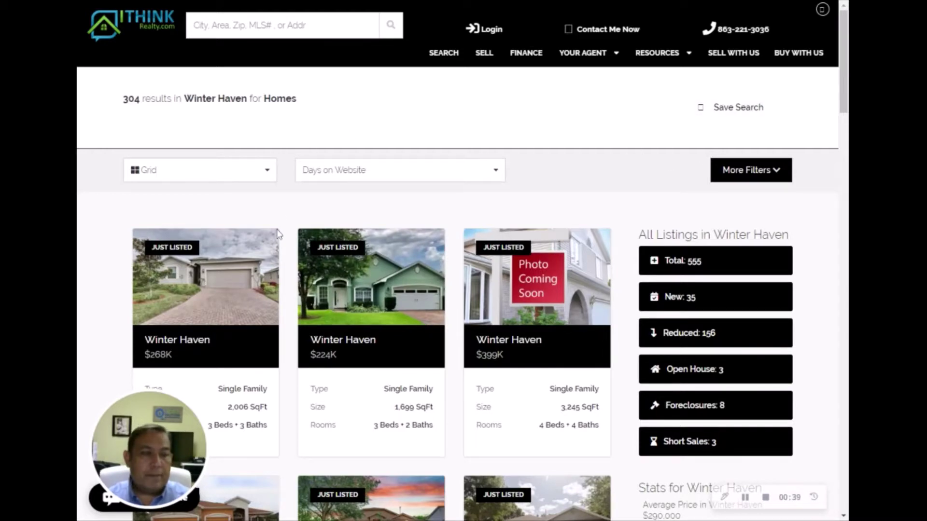
pyautogui.scroll(-1, 295, 228)
pyautogui.scroll(1, 295, 226)
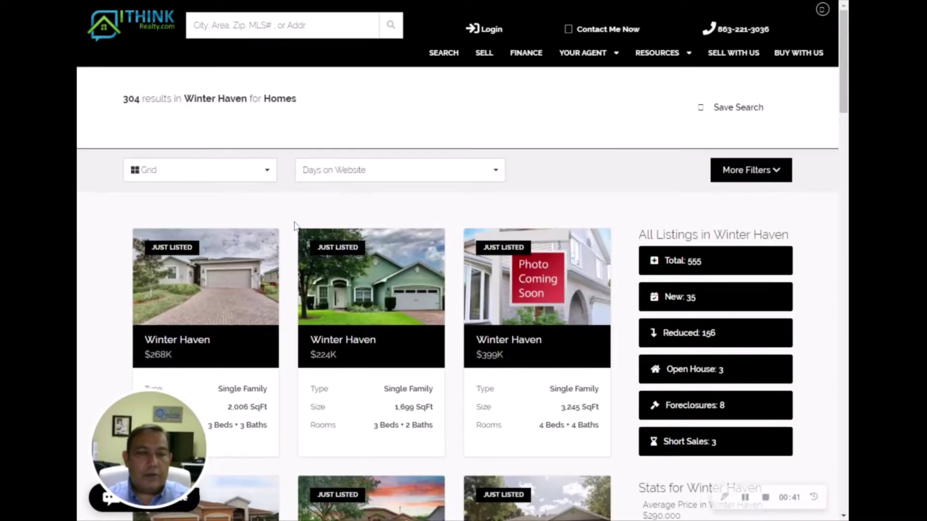